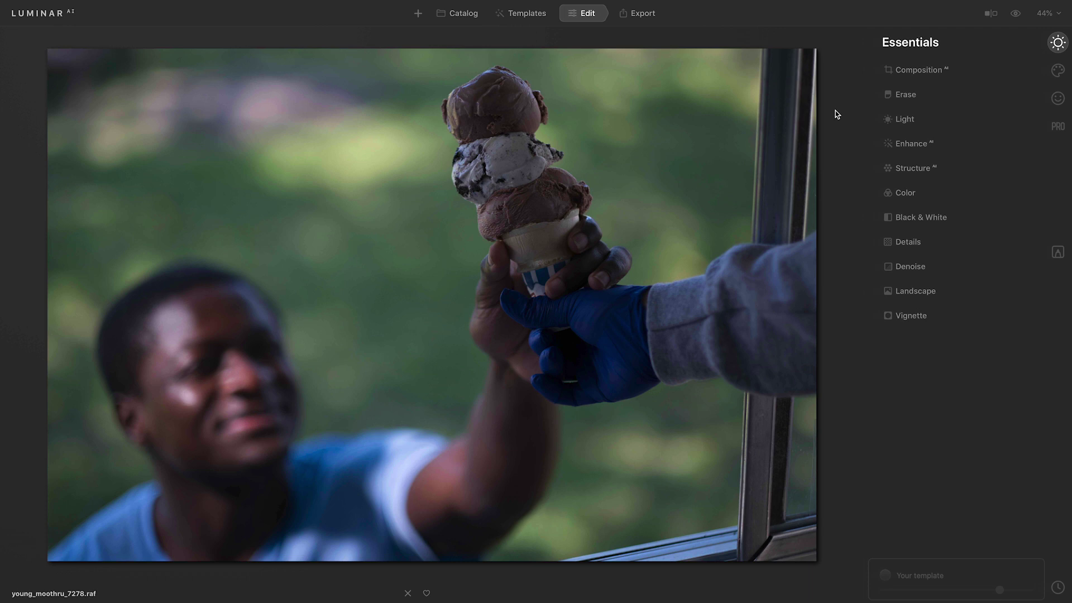
- Raise the Enhance AI Accent slider to 51 to lift the whole photo
{"action": "left_click", "coordinate": [903, 144]}
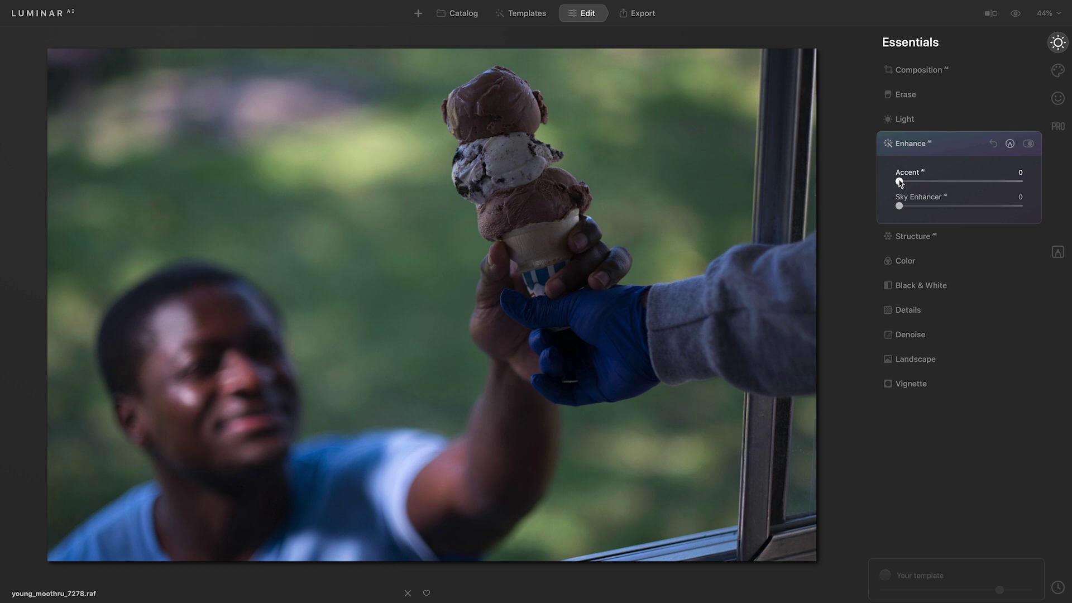
{"action": "left_click_drag", "start_coordinate": [900, 182], "coordinate": [963, 186]}
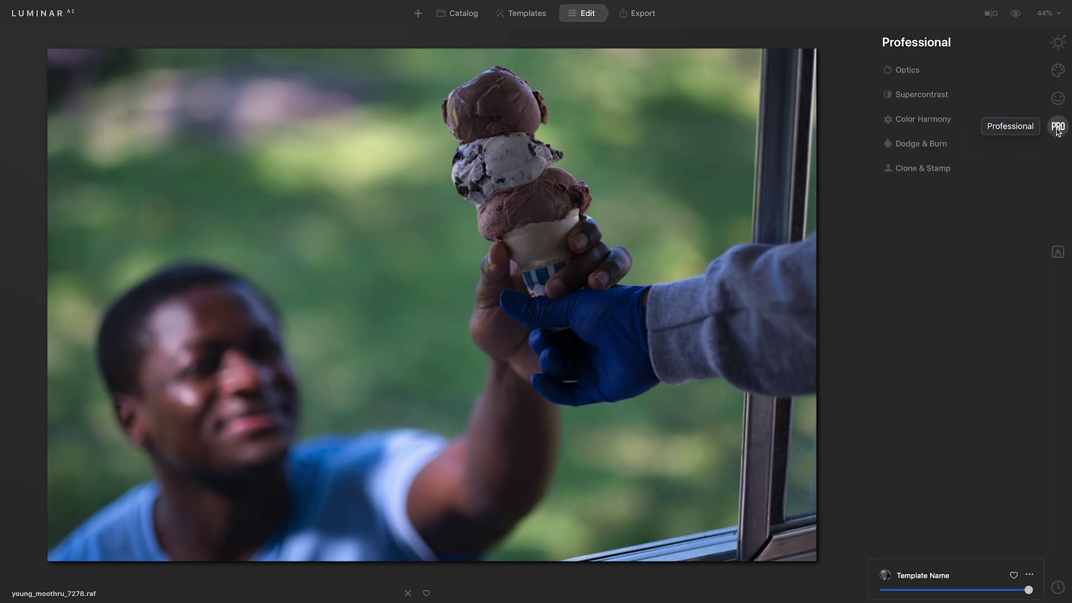
- In Supercontrast, set Shadows Contrast to 52 and Shadows Balance to -42
{"action": "left_click", "coordinate": [961, 94]}
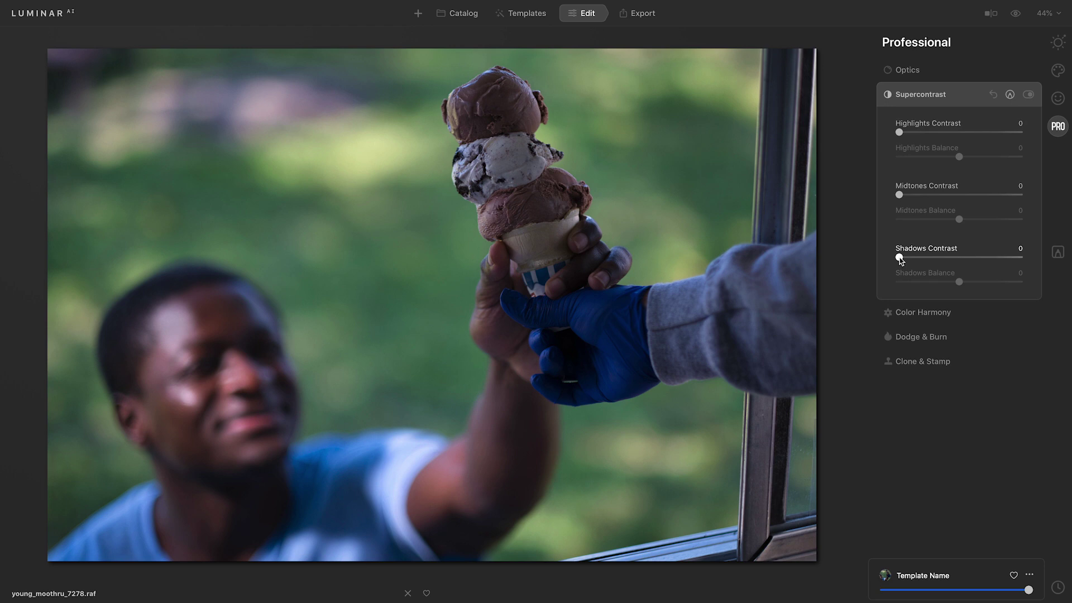
{"action": "left_click_drag", "start_coordinate": [900, 260], "coordinate": [964, 263]}
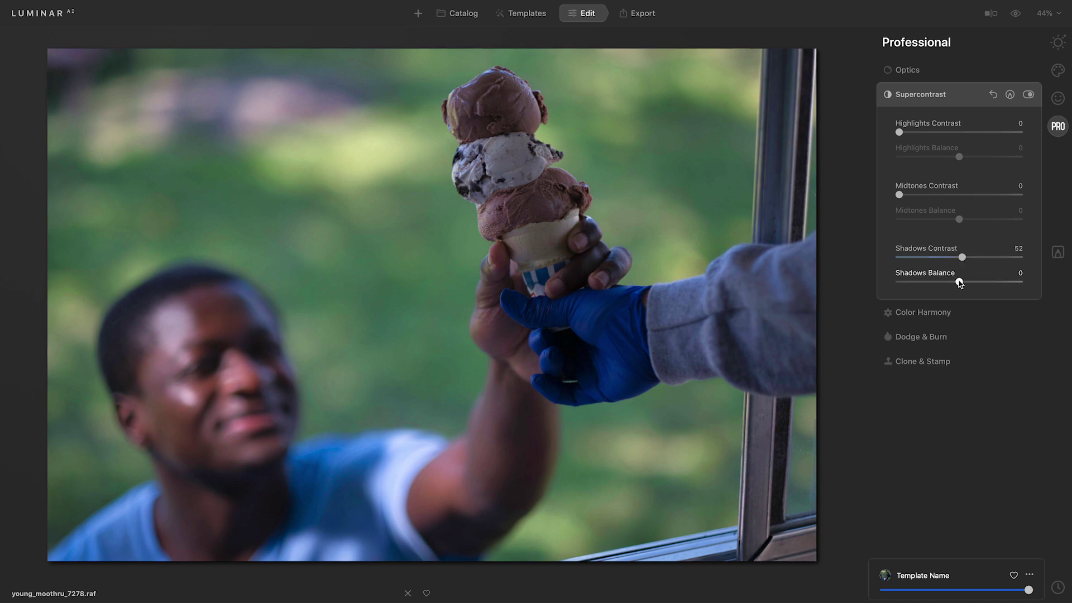
{"action": "left_click_drag", "start_coordinate": [959, 281], "coordinate": [934, 287]}
- Toggle Supercontrast off and on twice to compare before and after
{"action": "left_click", "coordinate": [1029, 95]}
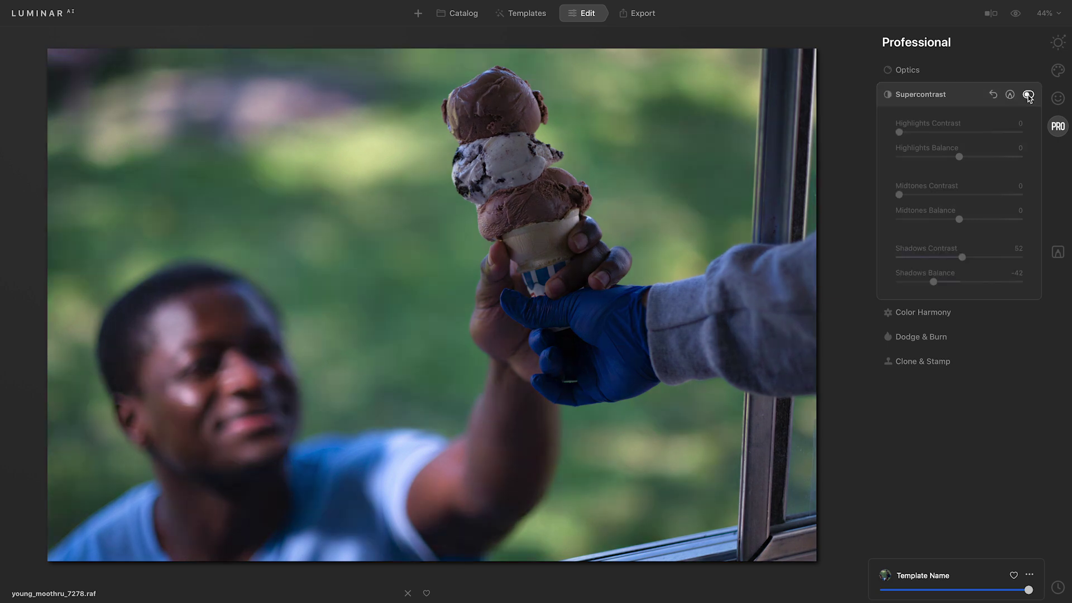
{"action": "left_click", "coordinate": [1029, 95]}
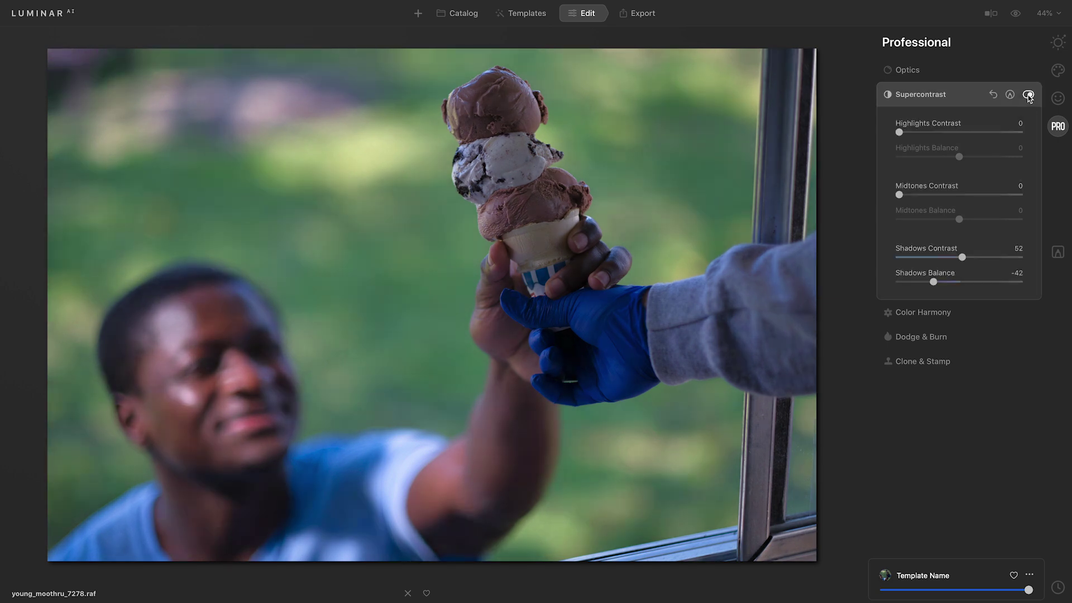
{"action": "left_click", "coordinate": [1029, 95]}
{"action": "left_click", "coordinate": [1028, 95]}
- Apply the Creative Mystical effect at Amount 35 with Shadows 52
{"action": "left_click", "coordinate": [1059, 70]}
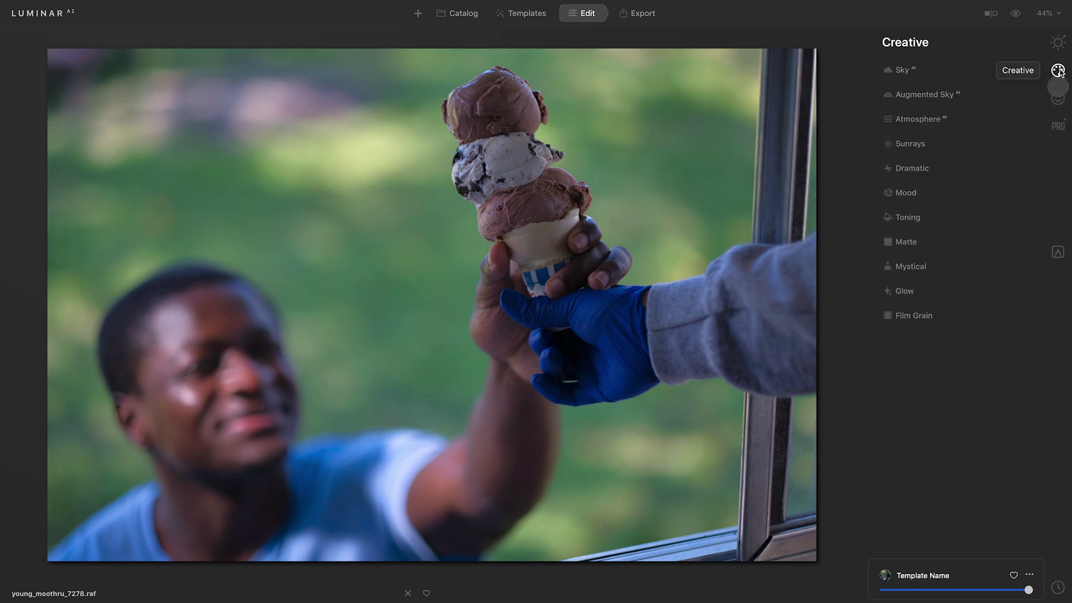
{"action": "left_click", "coordinate": [937, 267]}
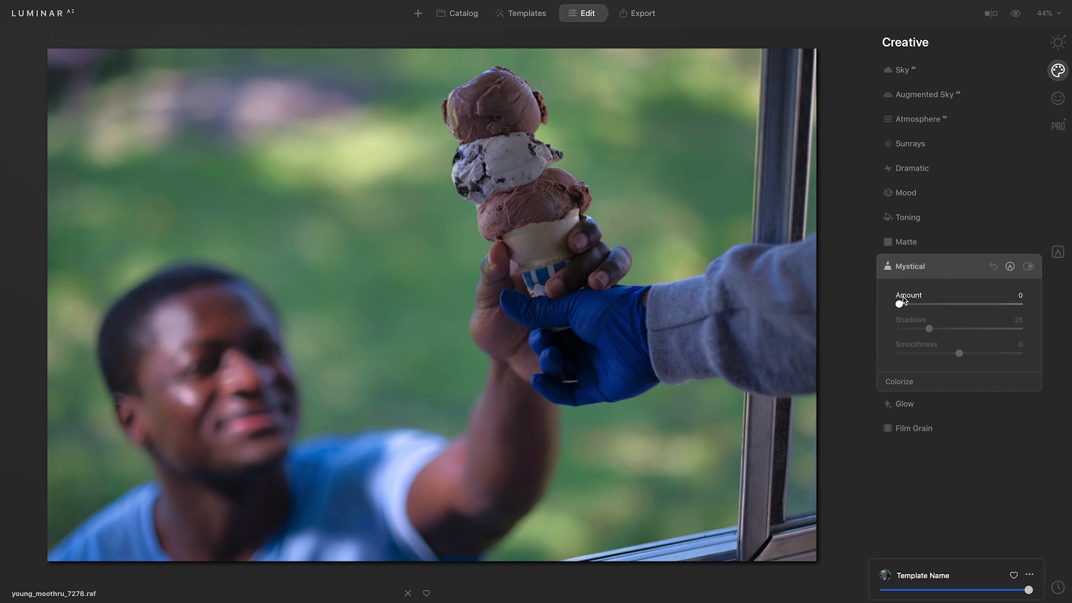
{"action": "left_click_drag", "start_coordinate": [900, 304], "coordinate": [943, 305]}
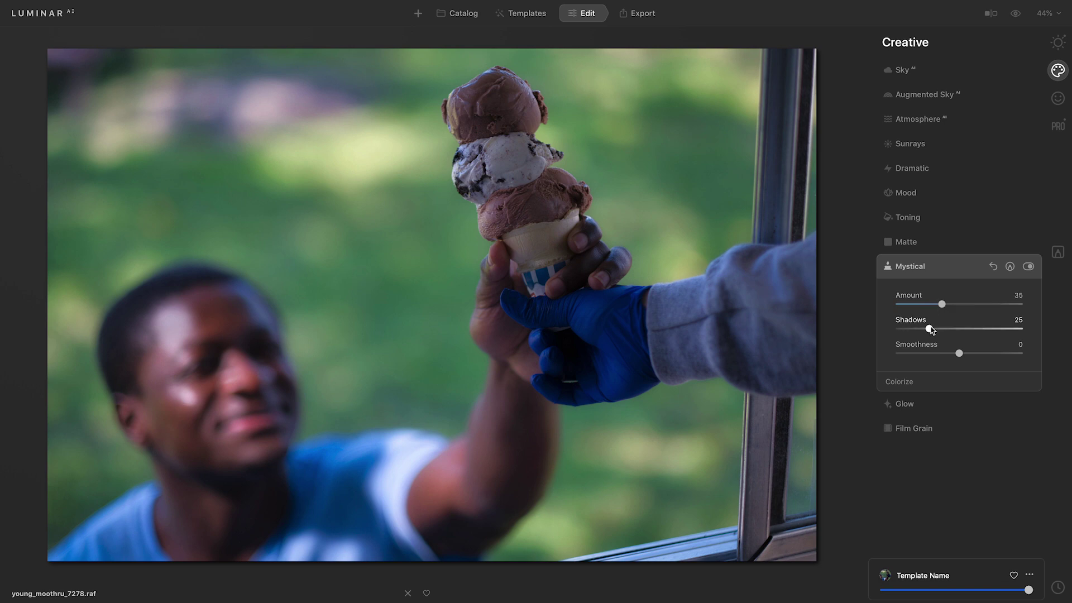
{"action": "left_click_drag", "start_coordinate": [930, 330], "coordinate": [963, 329]}
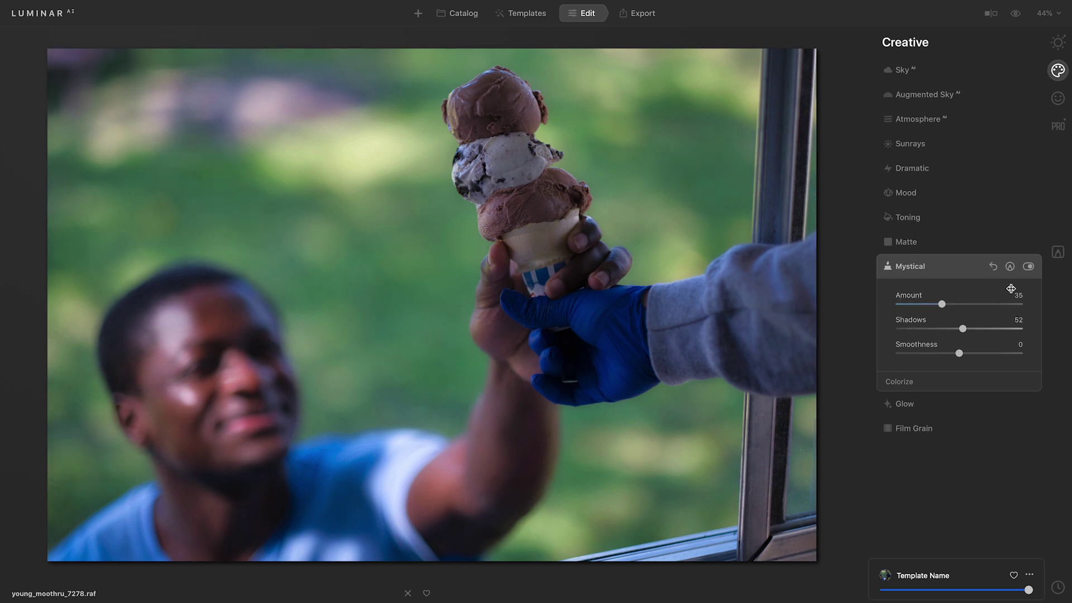
- Toggle the Mystical effect off and on twice to compare
{"action": "left_click", "coordinate": [1029, 268]}
{"action": "left_click", "coordinate": [1029, 268]}
{"action": "left_click", "coordinate": [1029, 267]}
{"action": "left_click", "coordinate": [1029, 267]}
- Back in Essentials, add a Vignette with Amount -90, Feather 61 and Inner Light 32
{"action": "left_click", "coordinate": [1059, 43]}
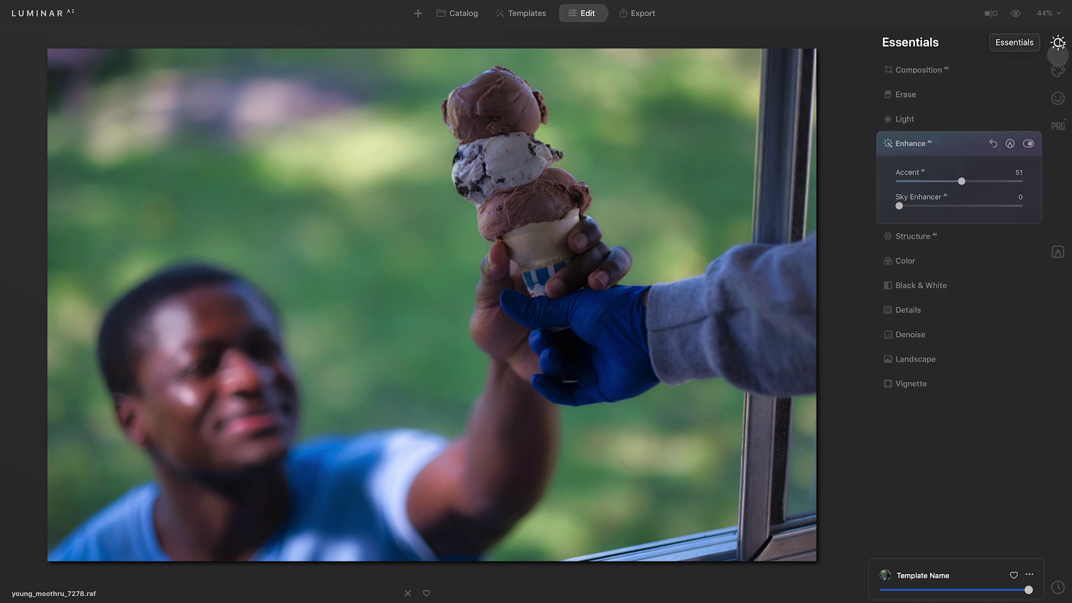
{"action": "left_click", "coordinate": [940, 382]}
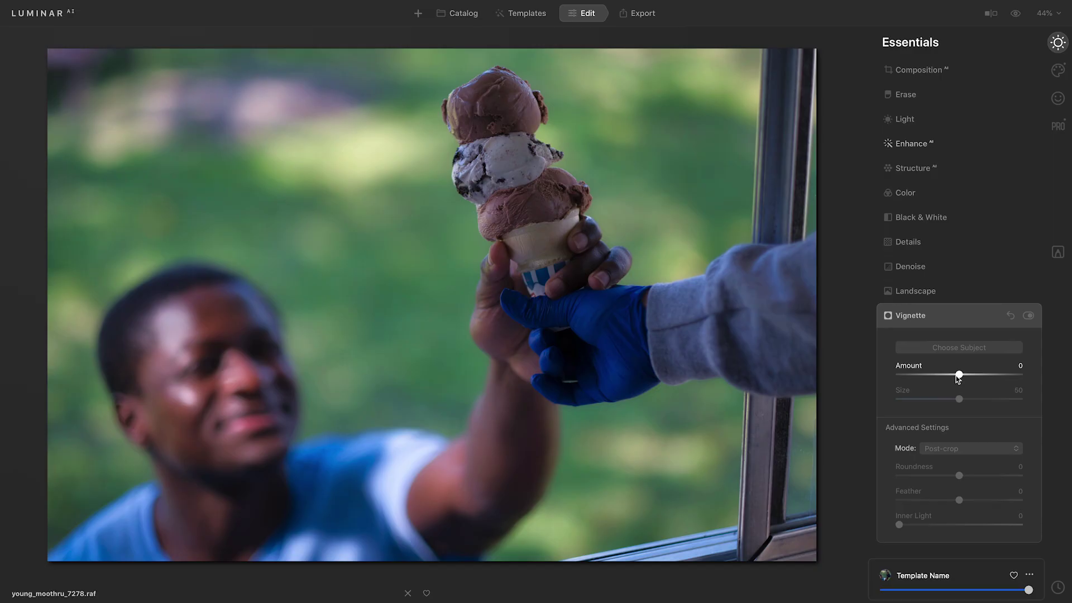
{"action": "left_click_drag", "start_coordinate": [958, 378], "coordinate": [902, 379]}
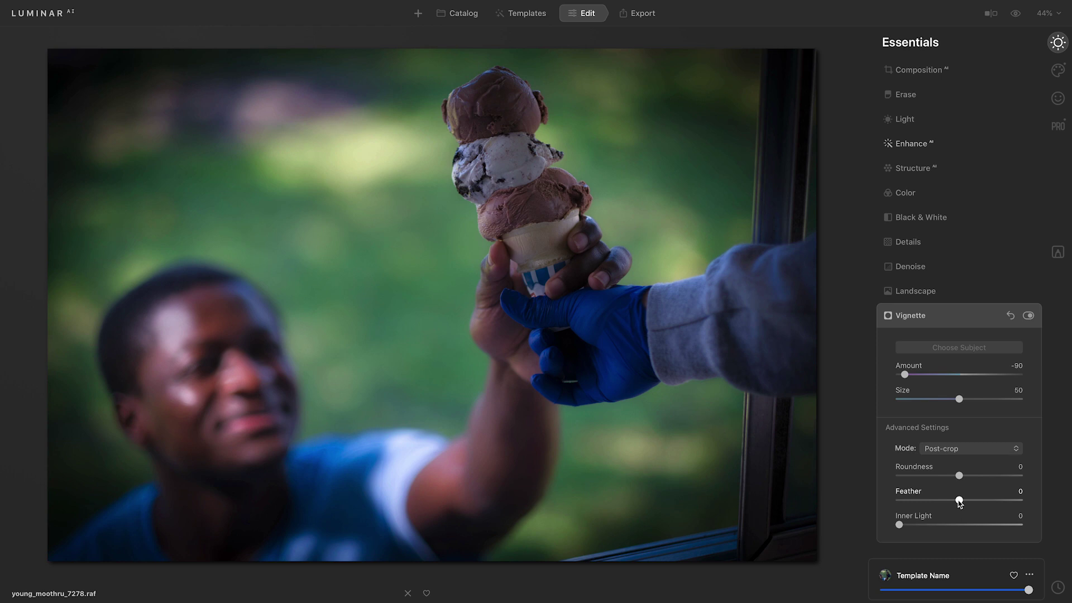
{"action": "left_click_drag", "start_coordinate": [960, 503], "coordinate": [997, 506]}
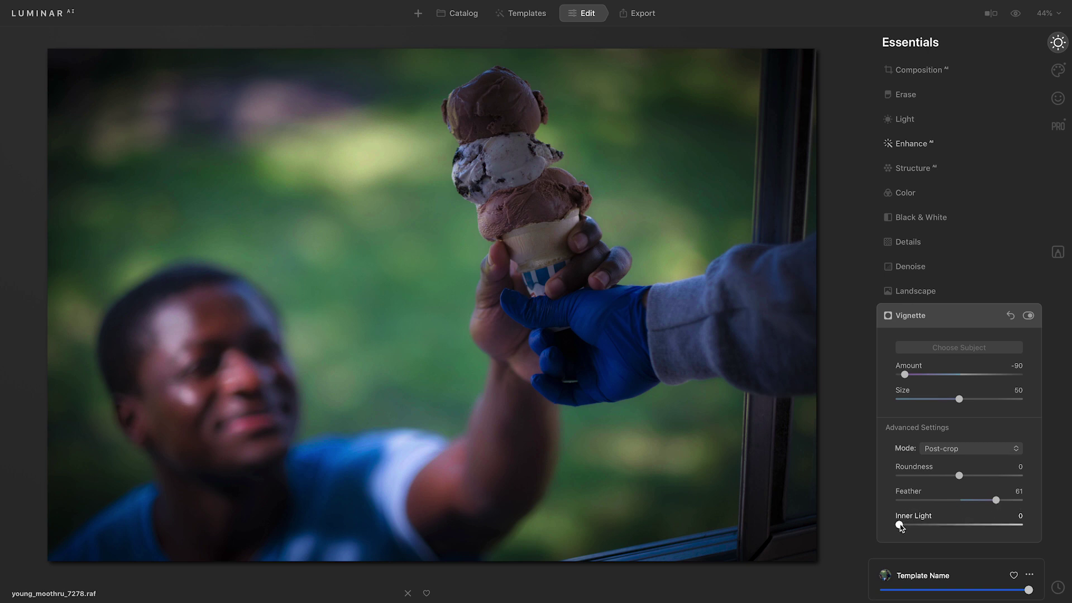
{"action": "left_click_drag", "start_coordinate": [901, 526], "coordinate": [940, 529]}
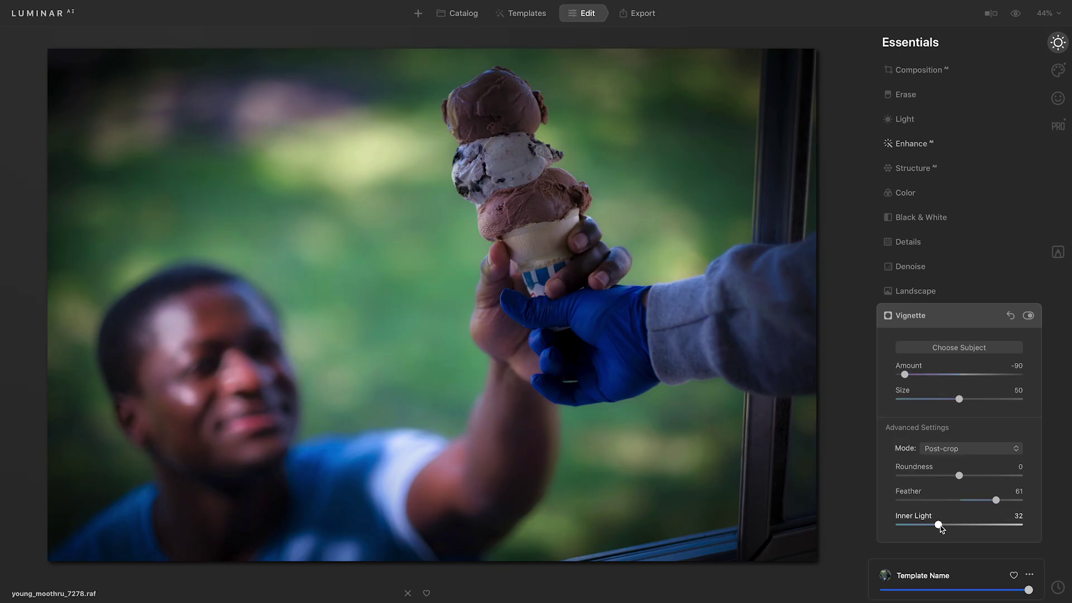
{"action": "left_click", "coordinate": [961, 349]}
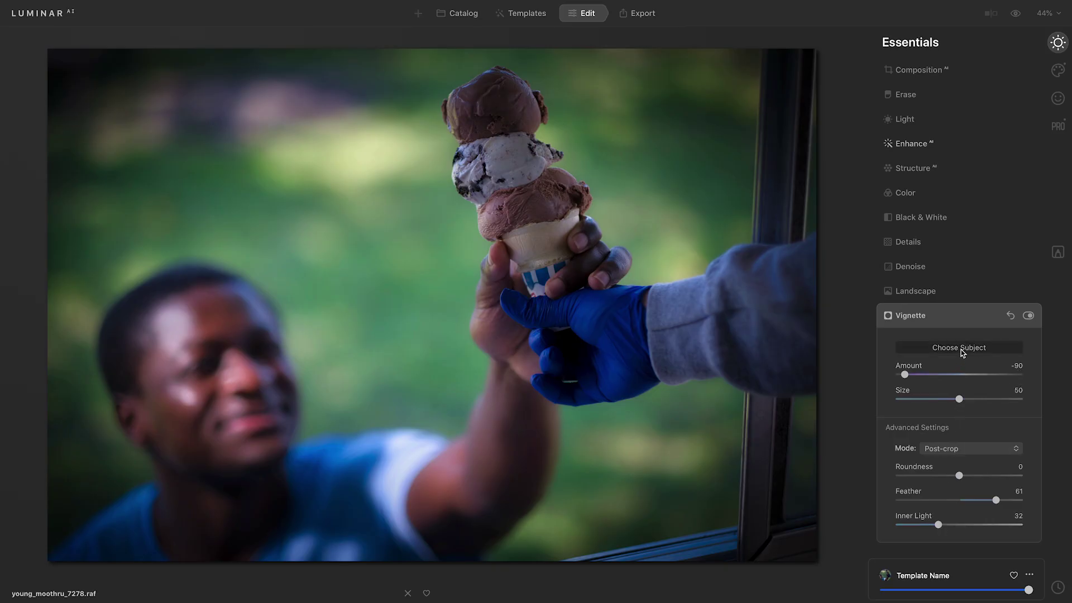
- Centre the vignette on the ice cream cone and ease its Amount to -38
{"action": "left_click", "coordinate": [520, 241]}
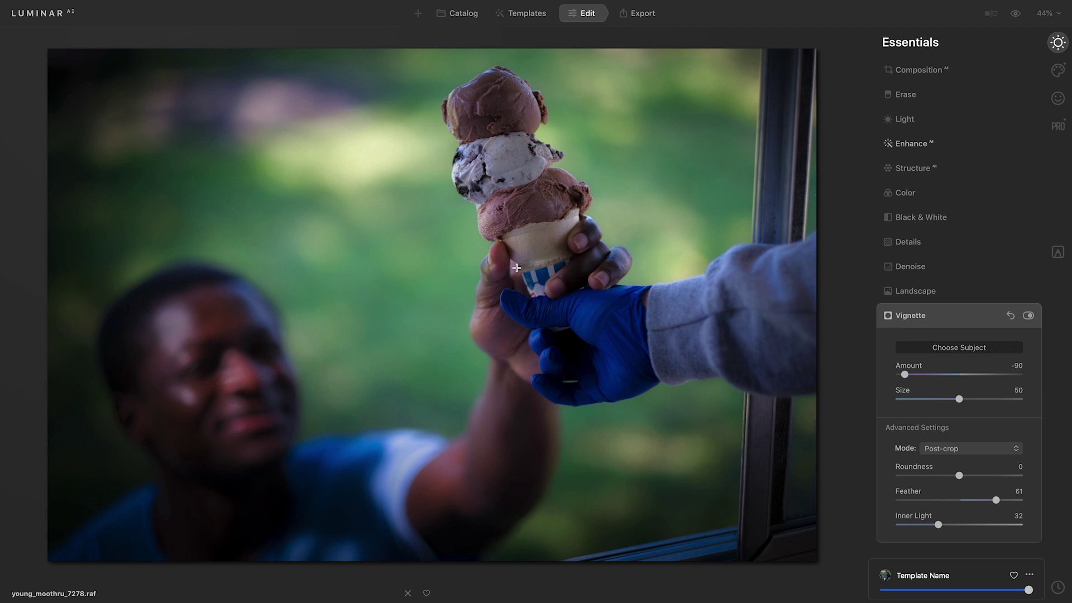
{"action": "left_click", "coordinate": [514, 285]}
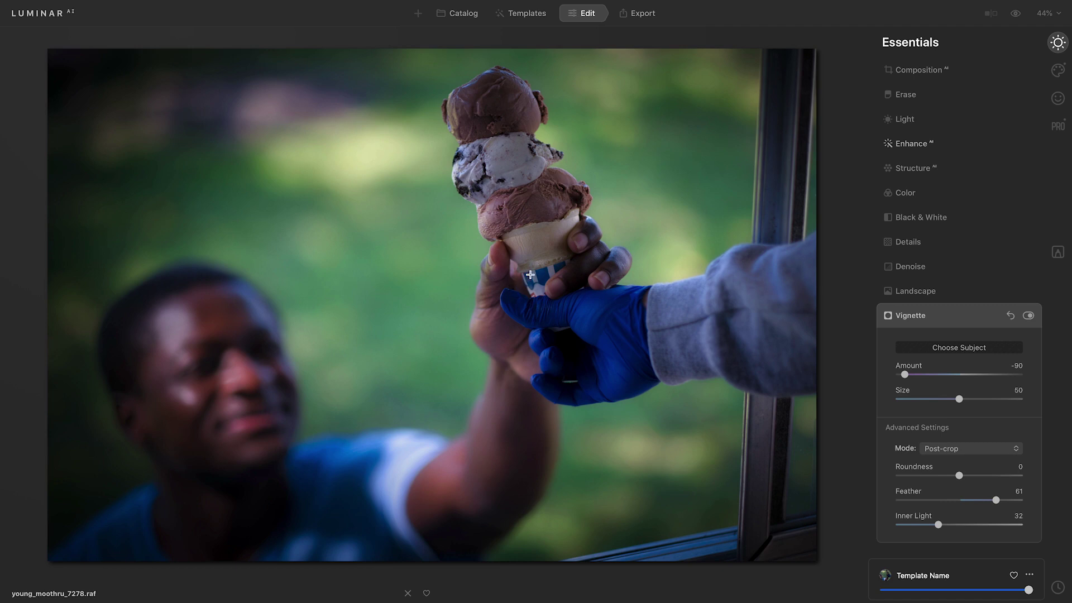
{"action": "left_click", "coordinate": [563, 254]}
{"action": "left_click", "coordinate": [536, 259]}
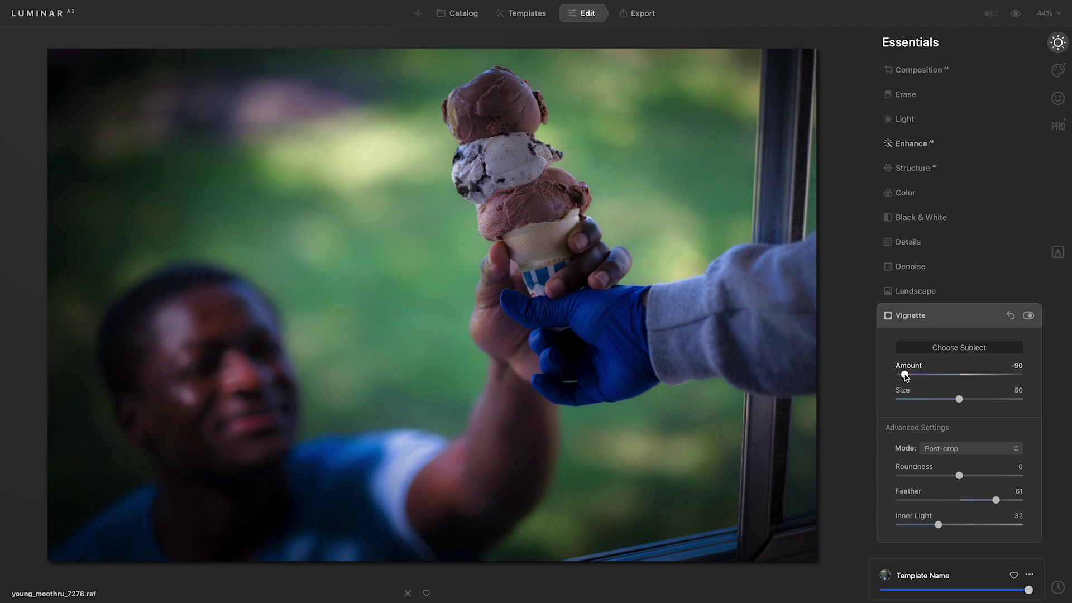
{"action": "left_click_drag", "start_coordinate": [906, 376], "coordinate": [938, 377]}
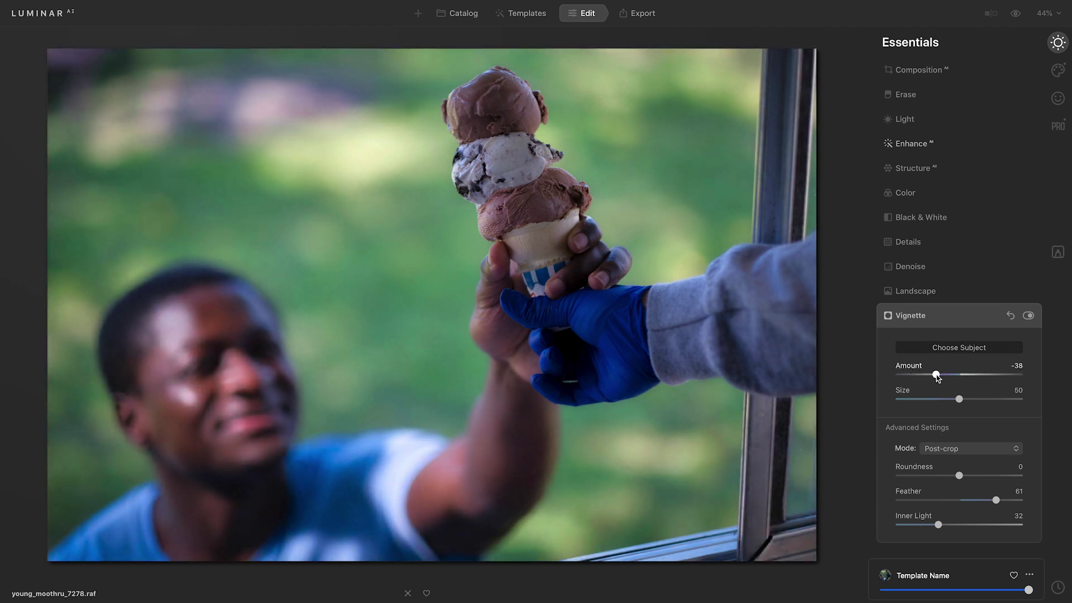
- Toggle the -38 vignette off and on to compare the result
{"action": "left_click", "coordinate": [1029, 316]}
{"action": "left_click", "coordinate": [1029, 317]}
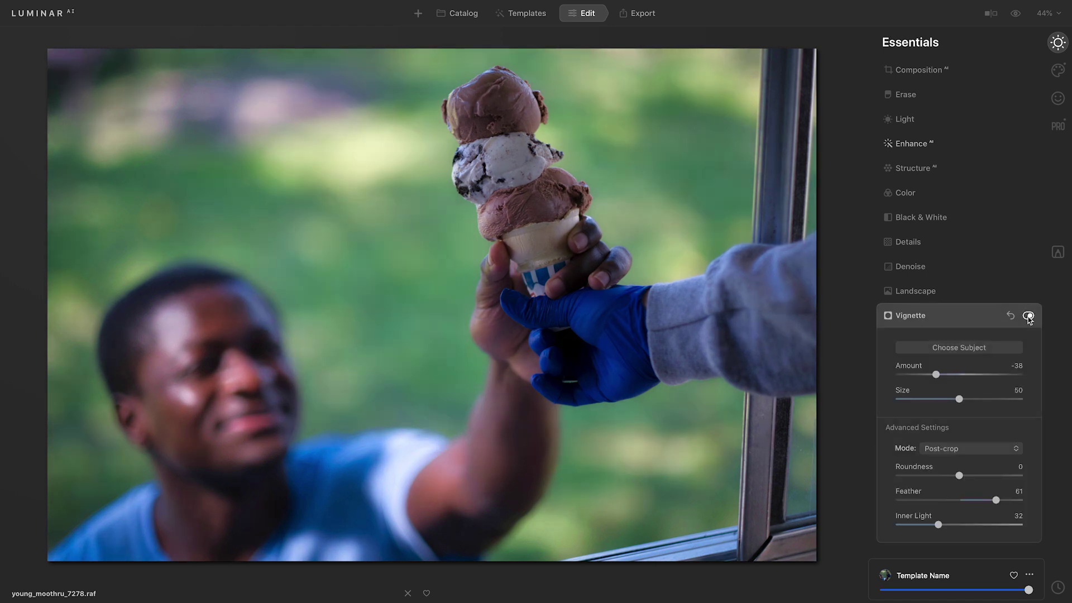